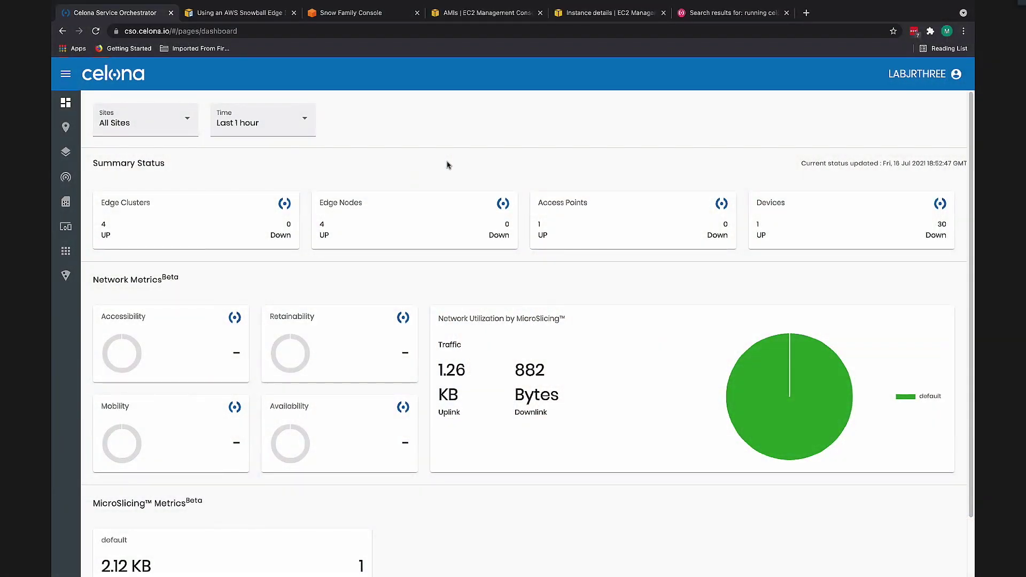
- Open the Edge Clusters page listing celonaair, esxi, awssnowball and awsec2, all Up
mouse_move(62, 108)
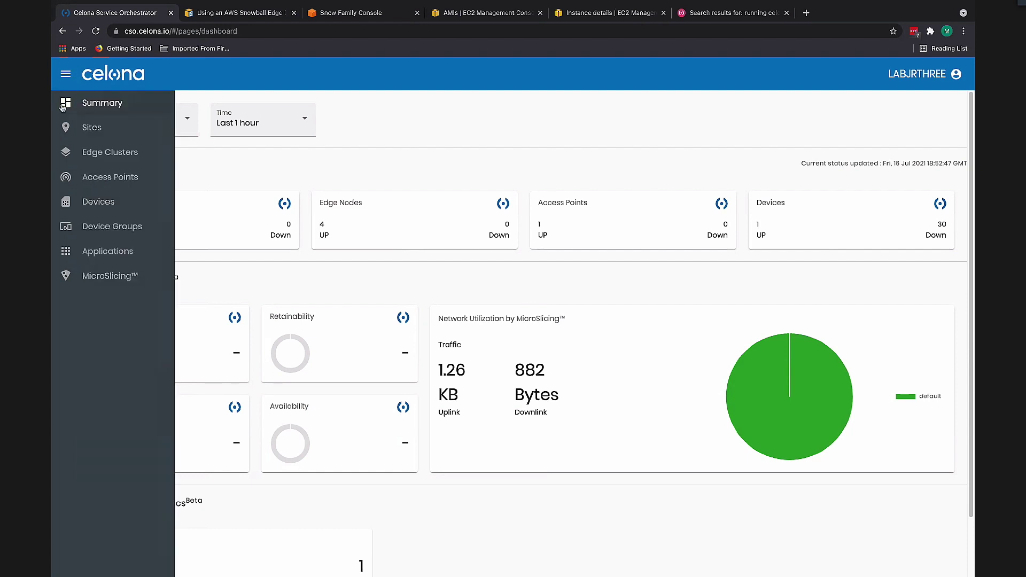
left_click(79, 159)
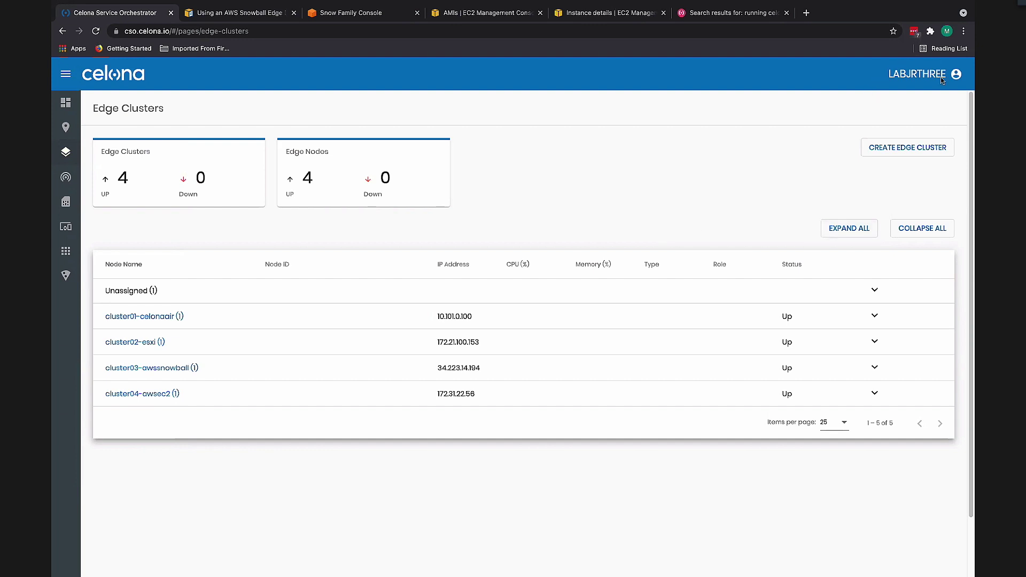
left_click(888, 149)
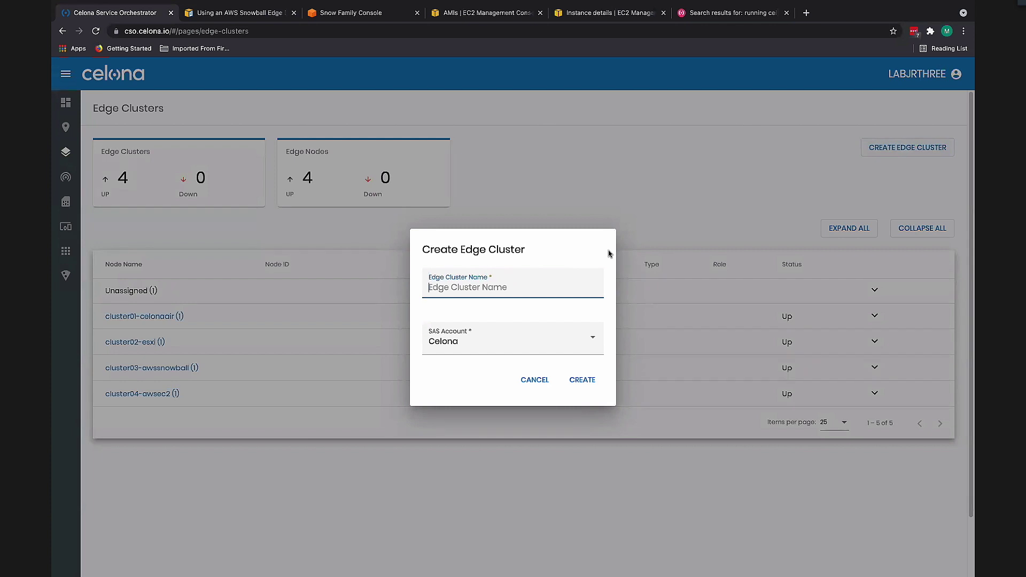
type("mycluster")
left_click(530, 380)
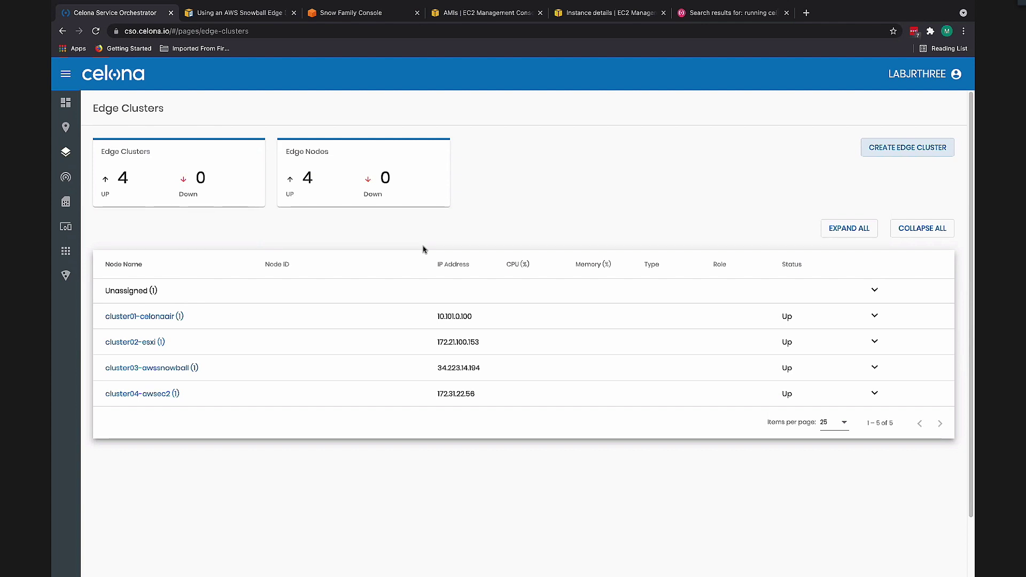
left_click(167, 318)
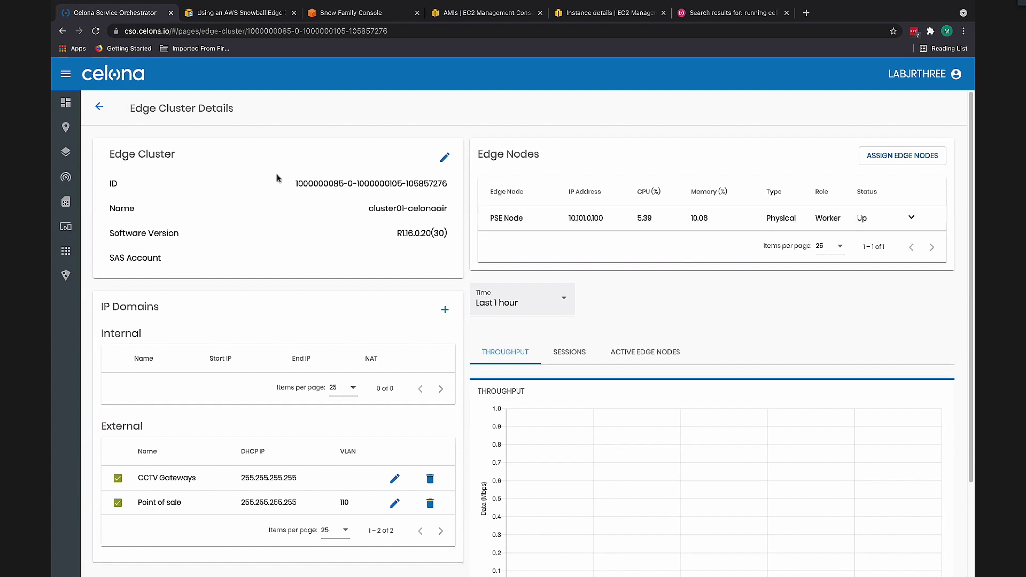
left_click(100, 107)
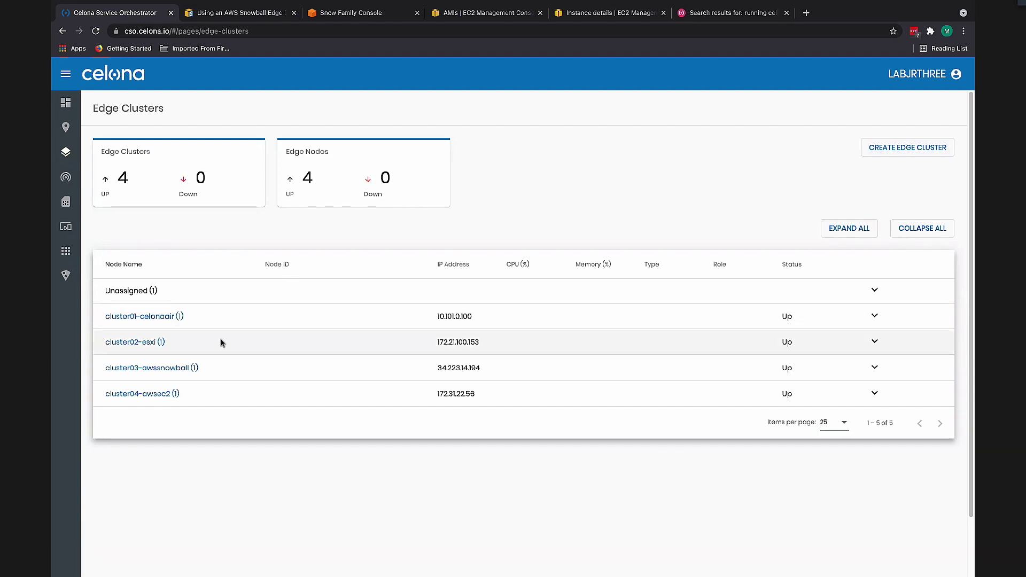
- View cluster02-esxi's Leader PSE node at 172.21.100.153, then switch to the ESXi host client
left_click(166, 342)
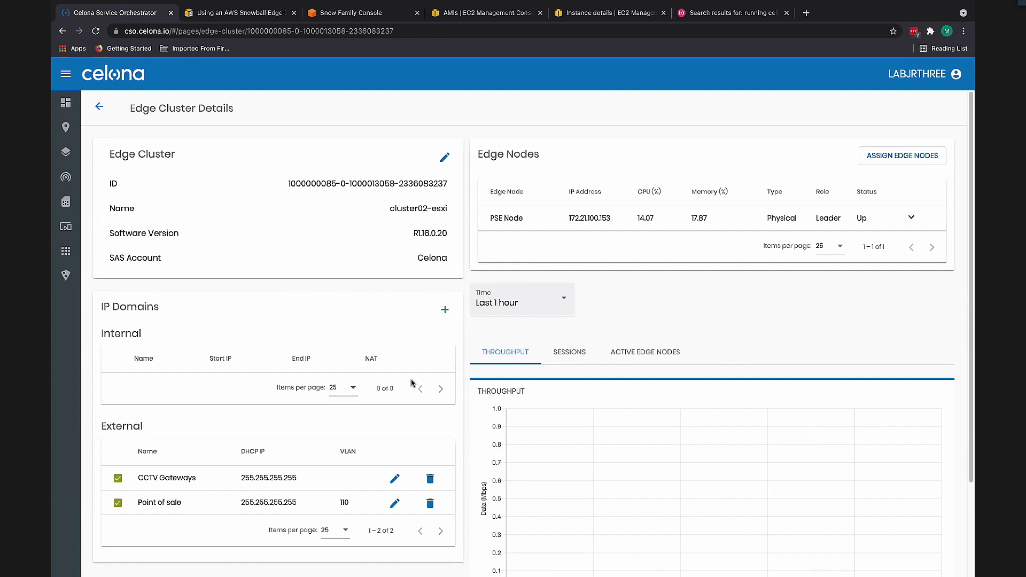
mouse_move(401, 559)
mouse_move(452, 559)
left_click(582, 562)
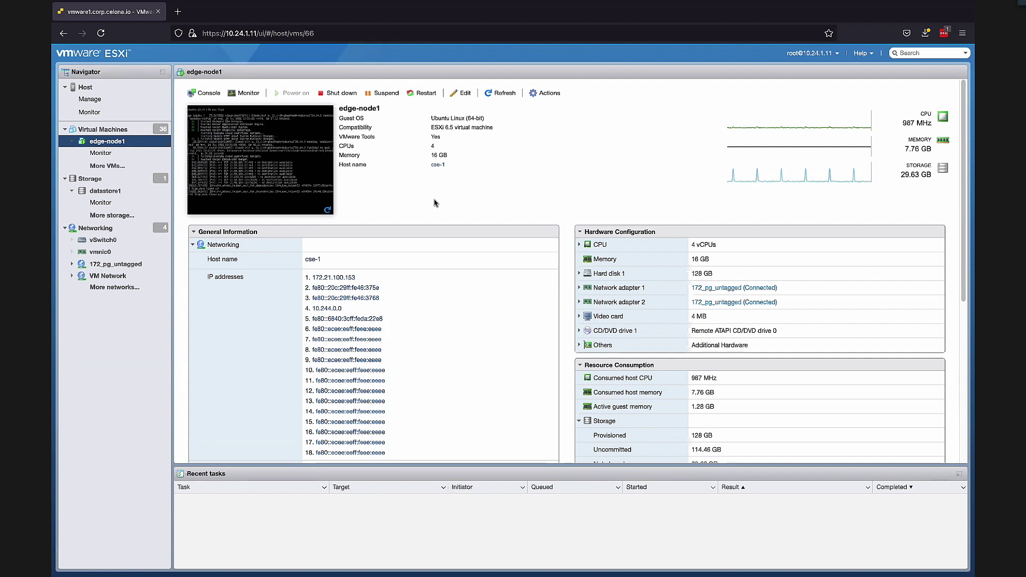
left_click(120, 130)
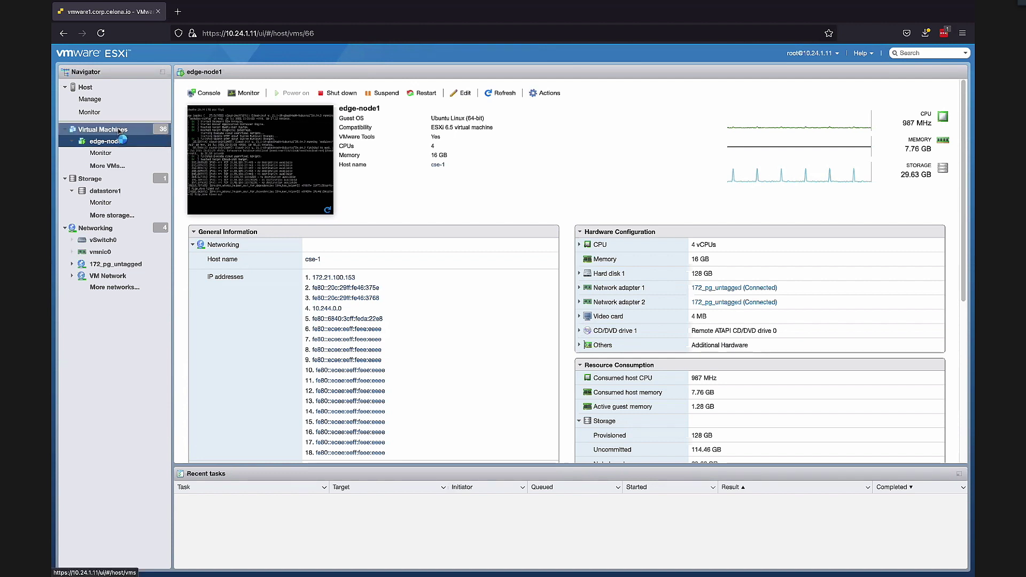
right_click(120, 131)
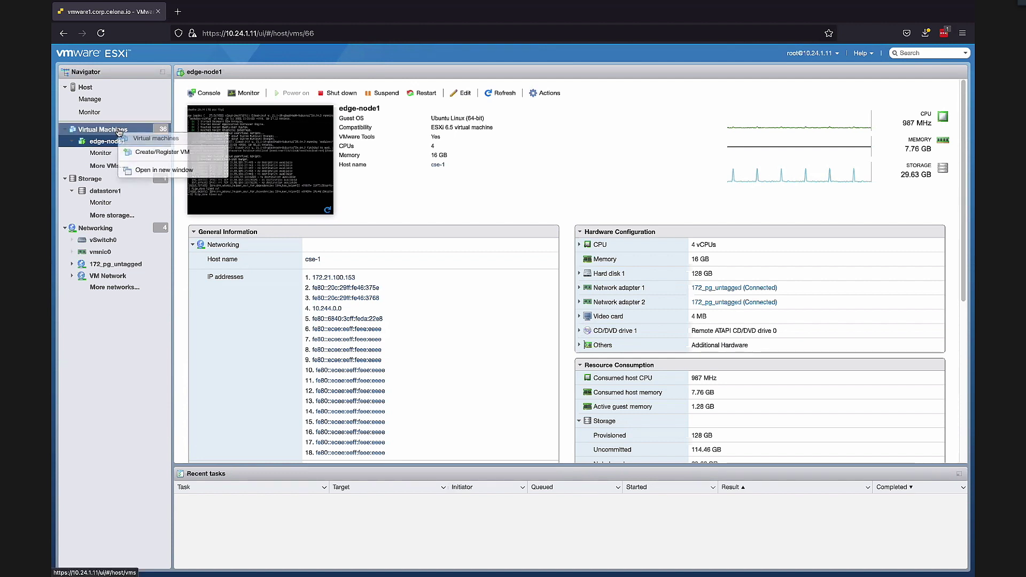
left_click(143, 153)
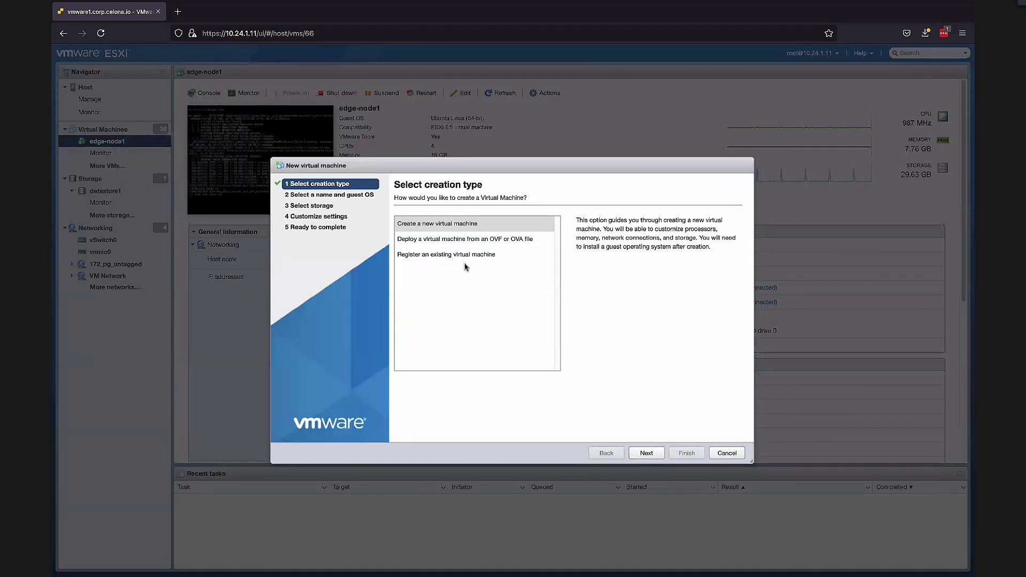
left_click(461, 244)
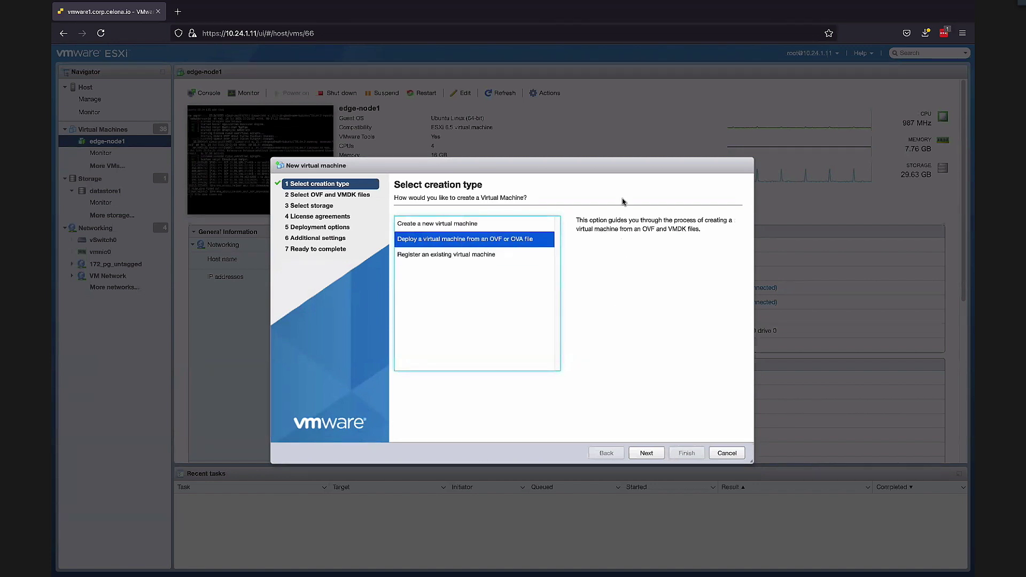
left_click(615, 396)
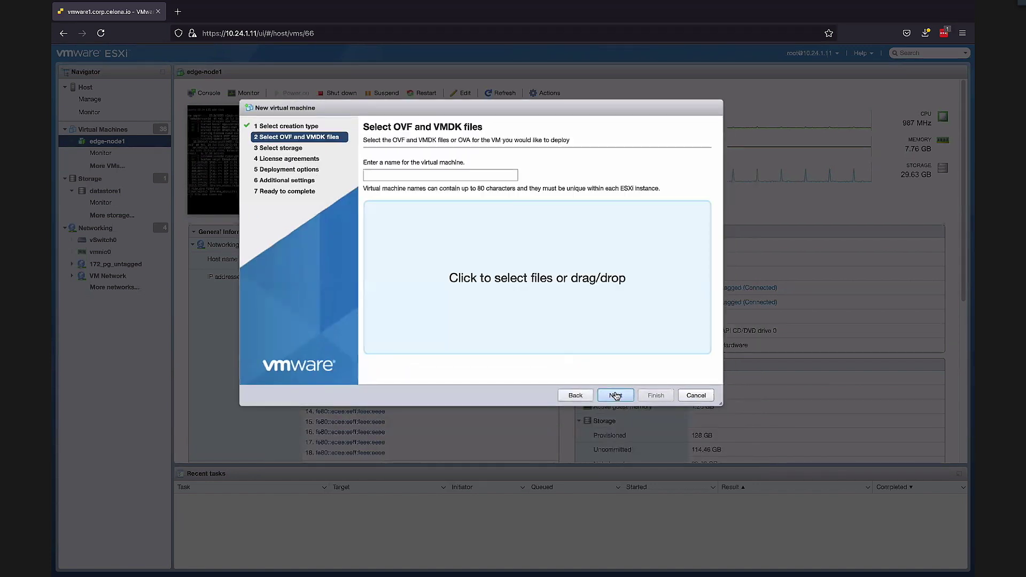
left_click(397, 176)
type("myclust")
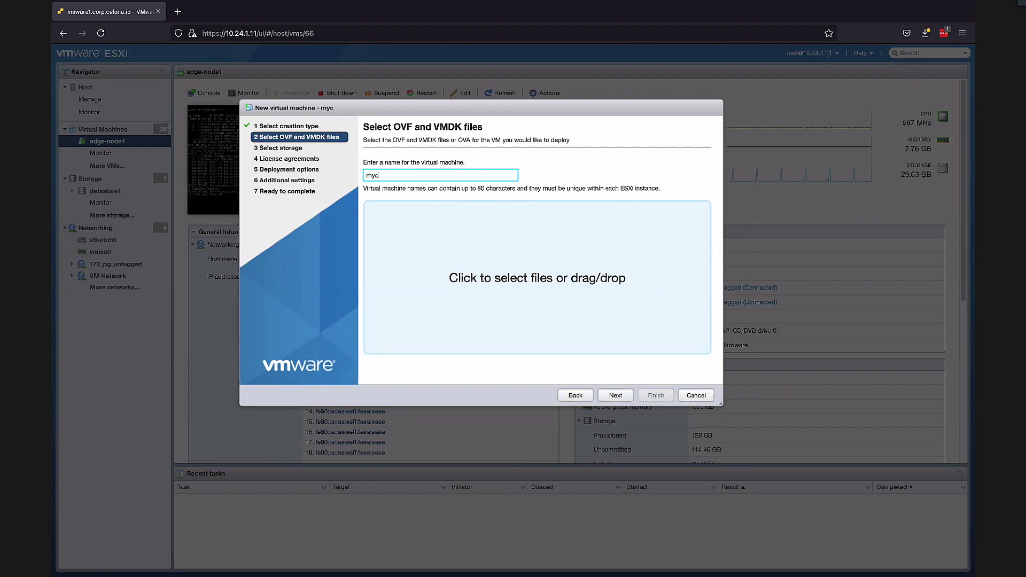
key("BackSpace")
key("BackSpace")
key("BackSpace")
key("BackSpace")
type("edgenode")
left_click(697, 395)
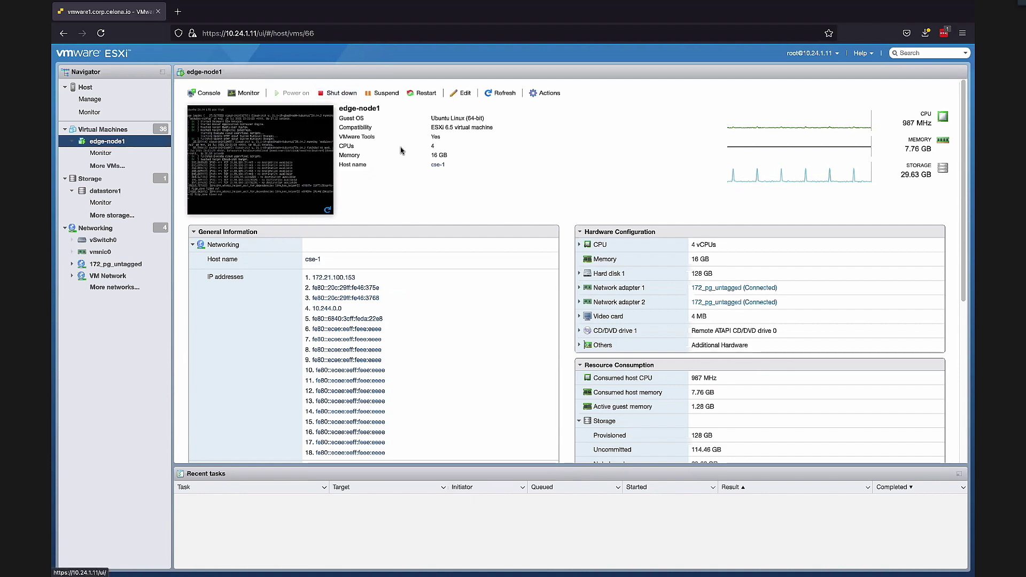
- Go back to Celona Orchestrator's Edge Clusters list with all four clusters Up
mouse_move(371, 558)
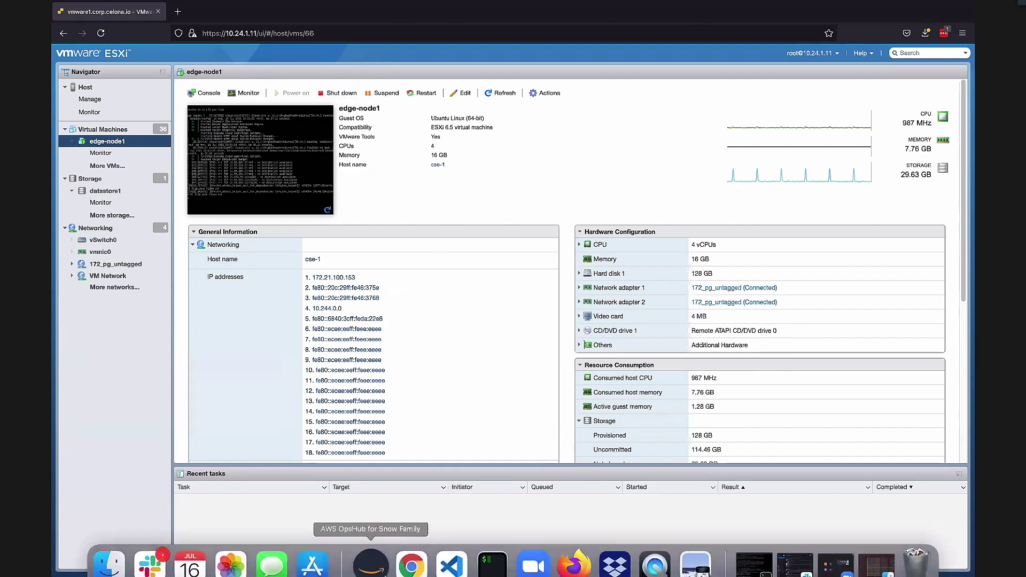
left_click(412, 551)
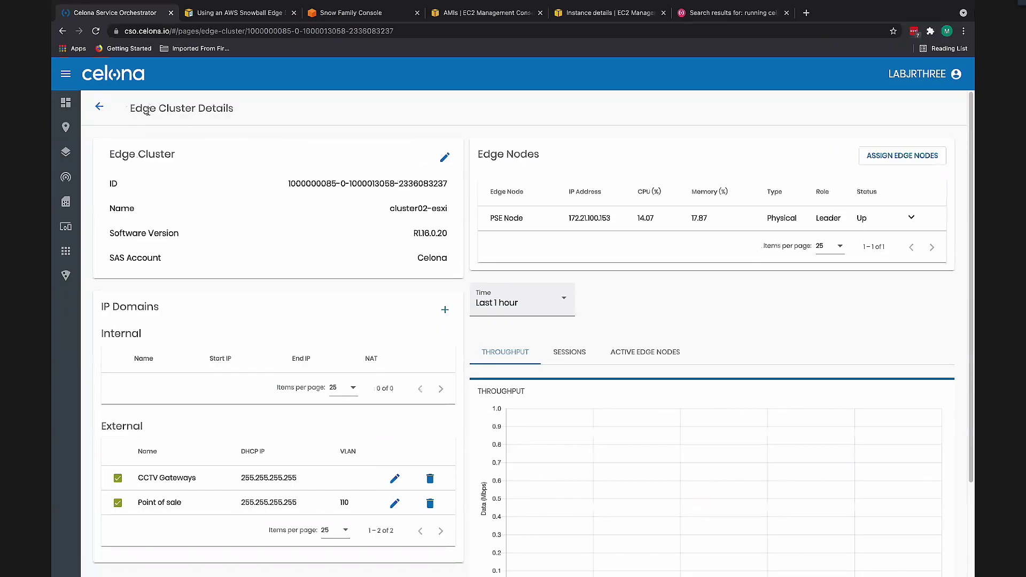
left_click(99, 107)
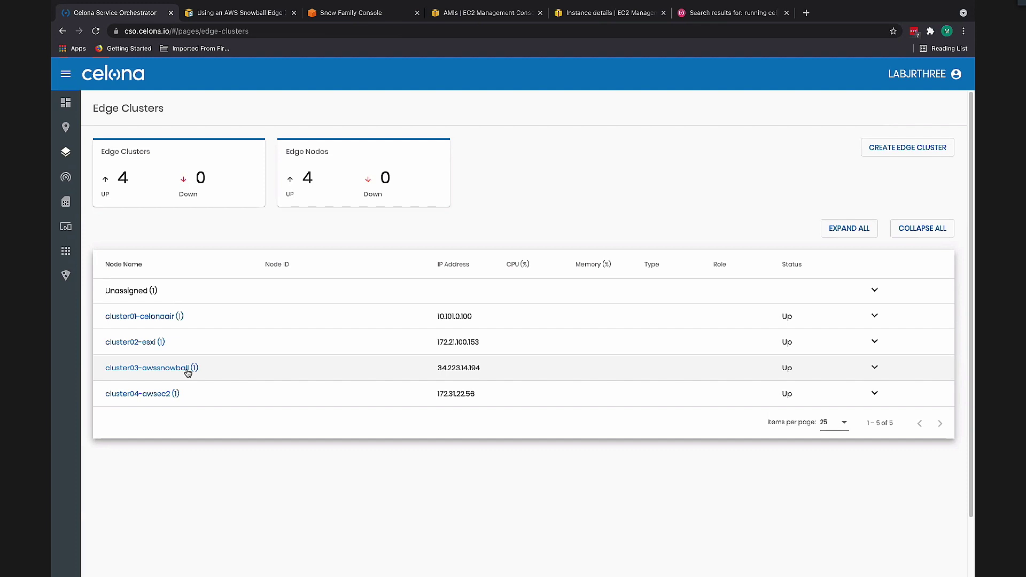
- Open cluster03-awssnowball's details, showing its PSE node at 34.223.14.194 Up
left_click(187, 369)
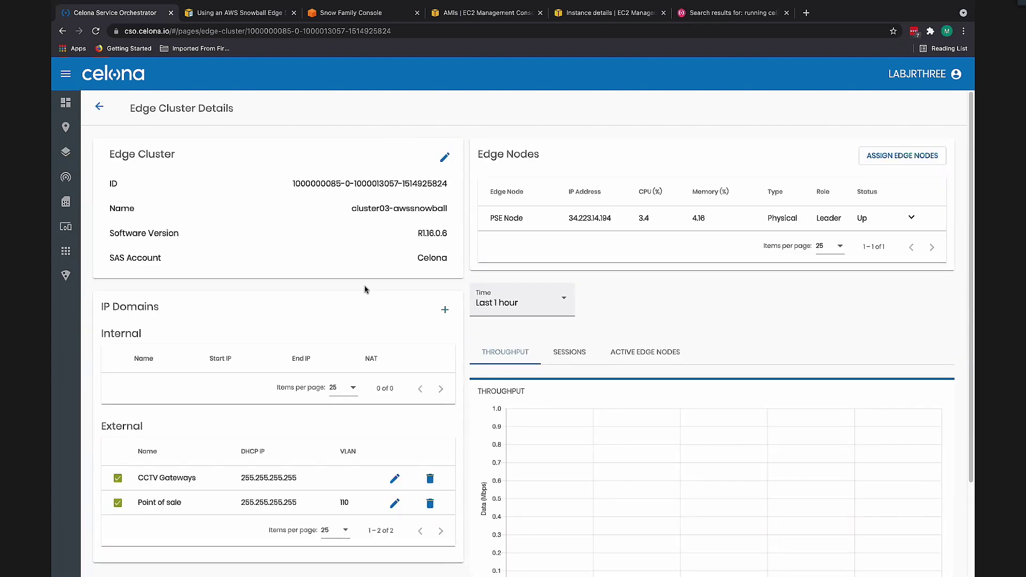
- In the Snow Family job planner, choose Local compute and storage only as the job type
left_click(235, 12)
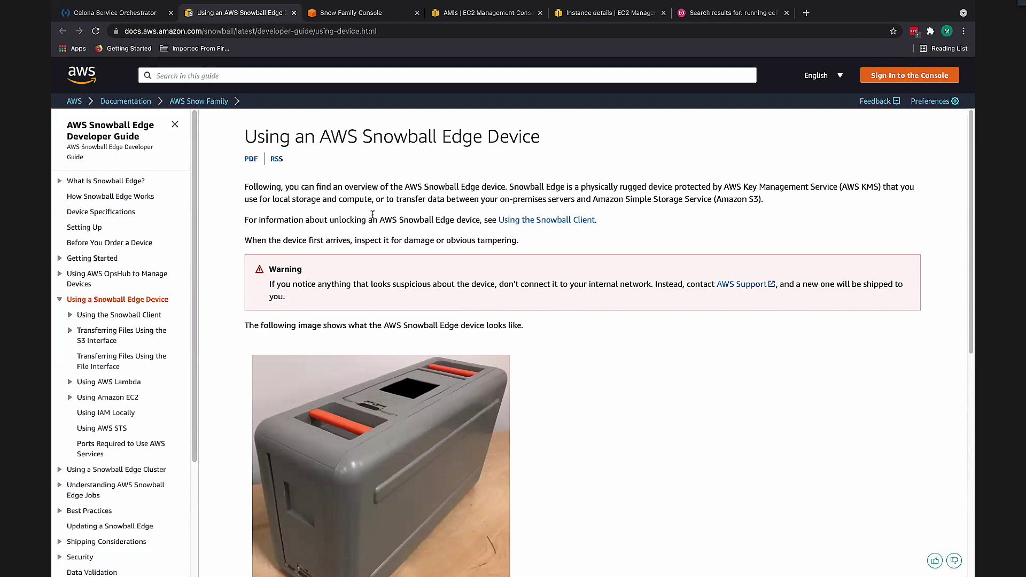
left_click(357, 14)
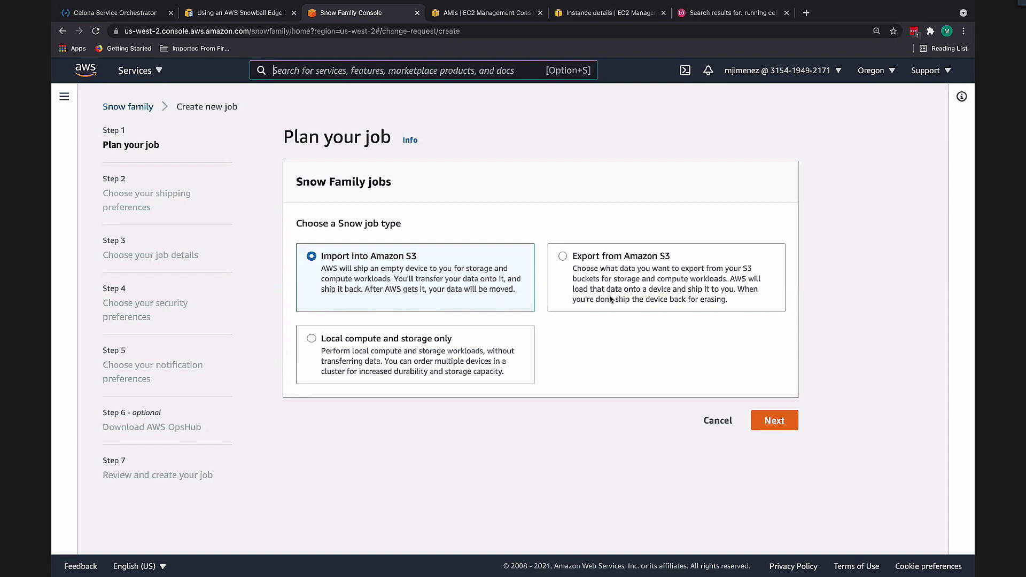
left_click(597, 270)
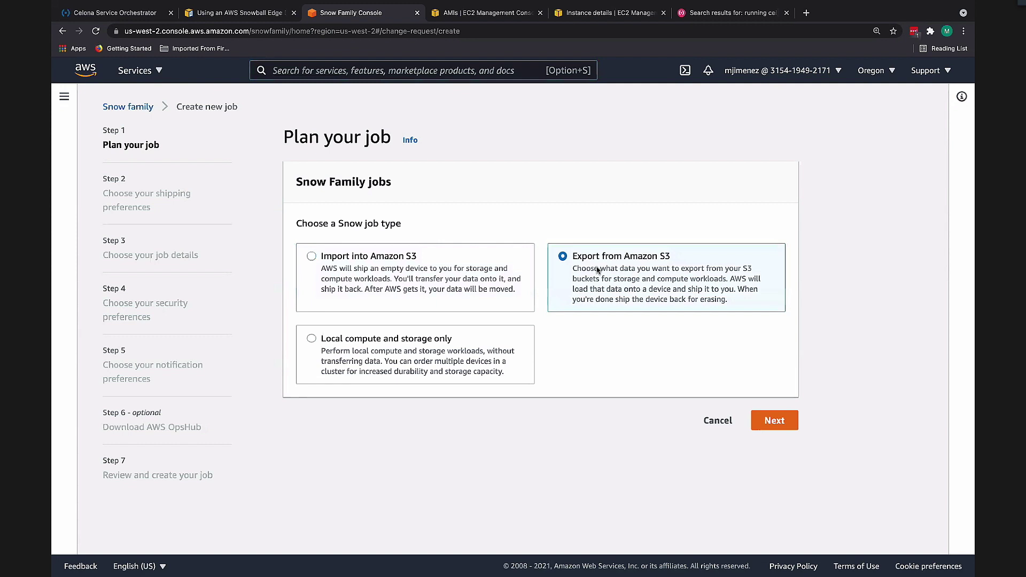
left_click(429, 345)
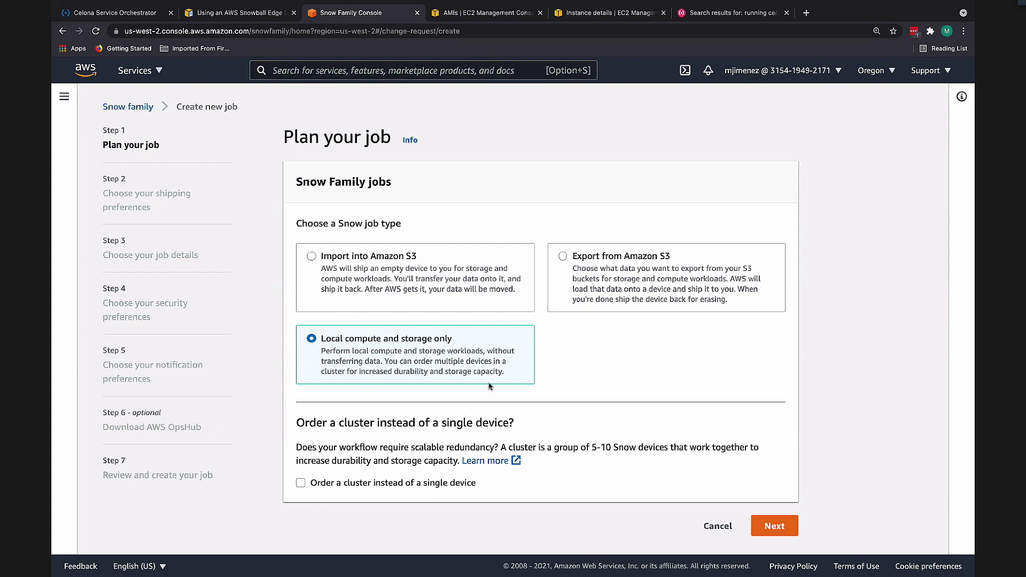
mouse_move(451, 572)
mouse_move(379, 566)
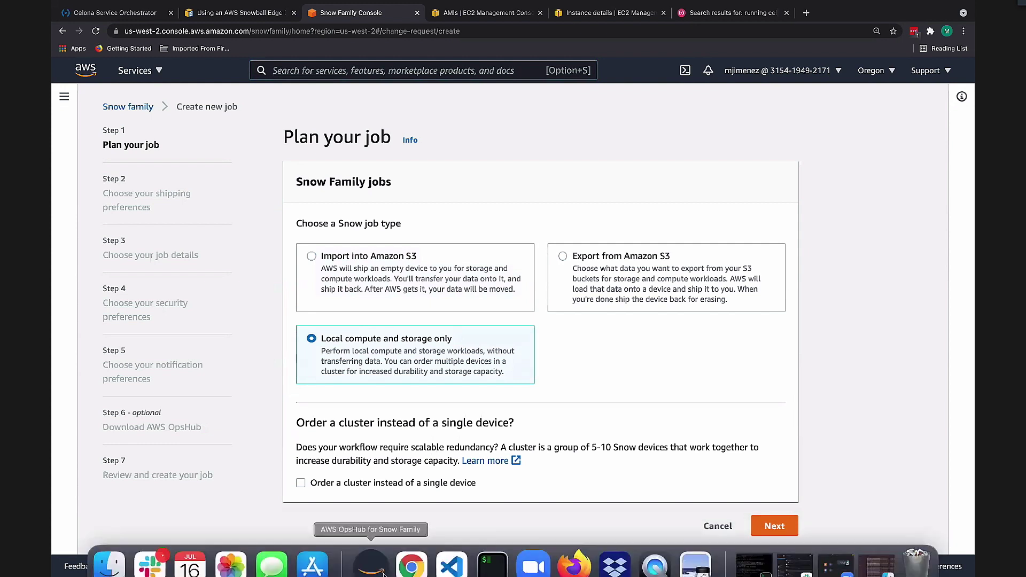
- In AWS OpsHub, view the compute instances running on device 10.0.0.18, then return to the dashboard
left_click(377, 563)
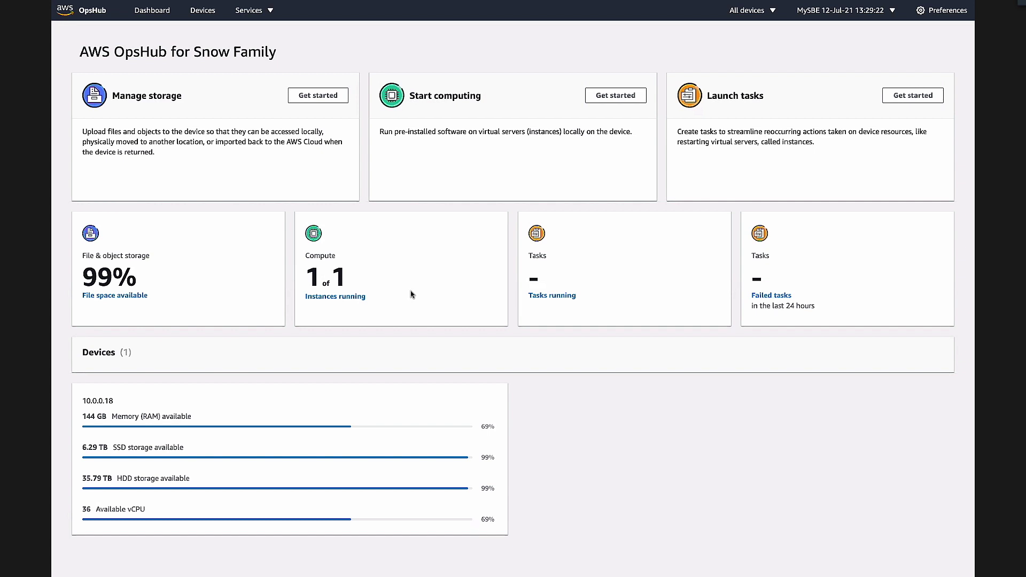
left_click(354, 297)
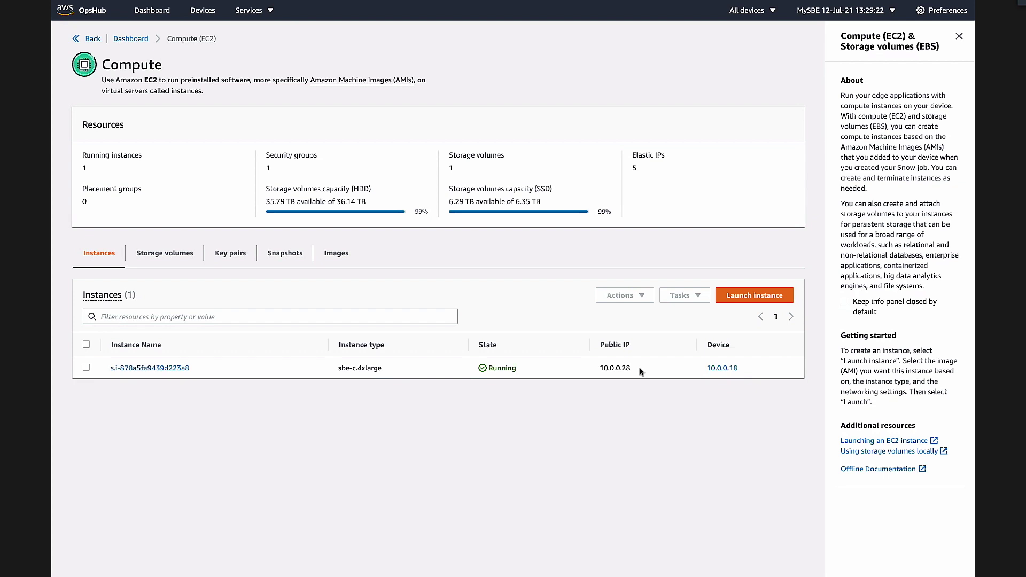
left_click(92, 39)
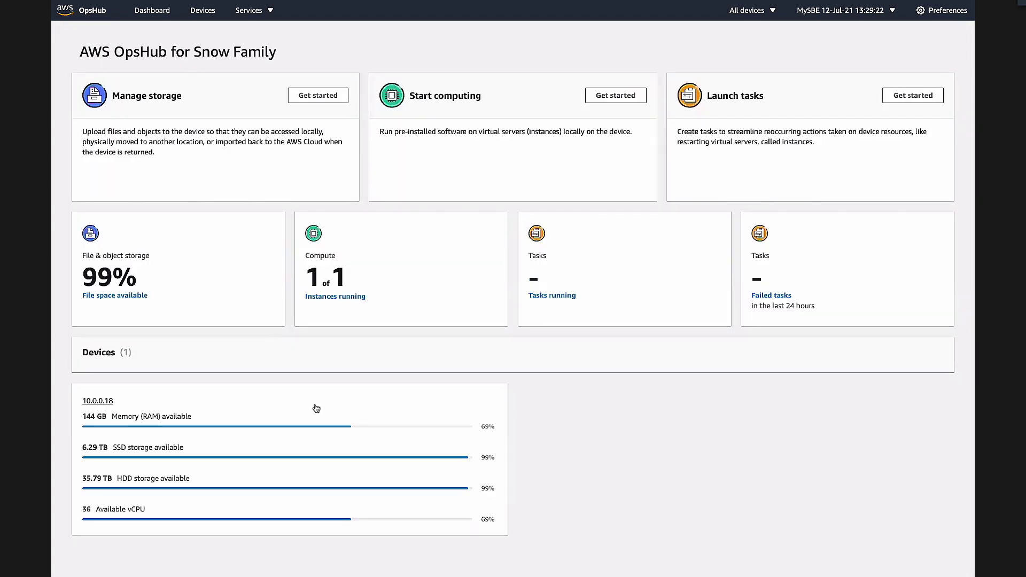
- Return Celona Orchestrator to the Edge Clusters list, then view the EC2 AMI R1.12 details
mouse_move(399, 576)
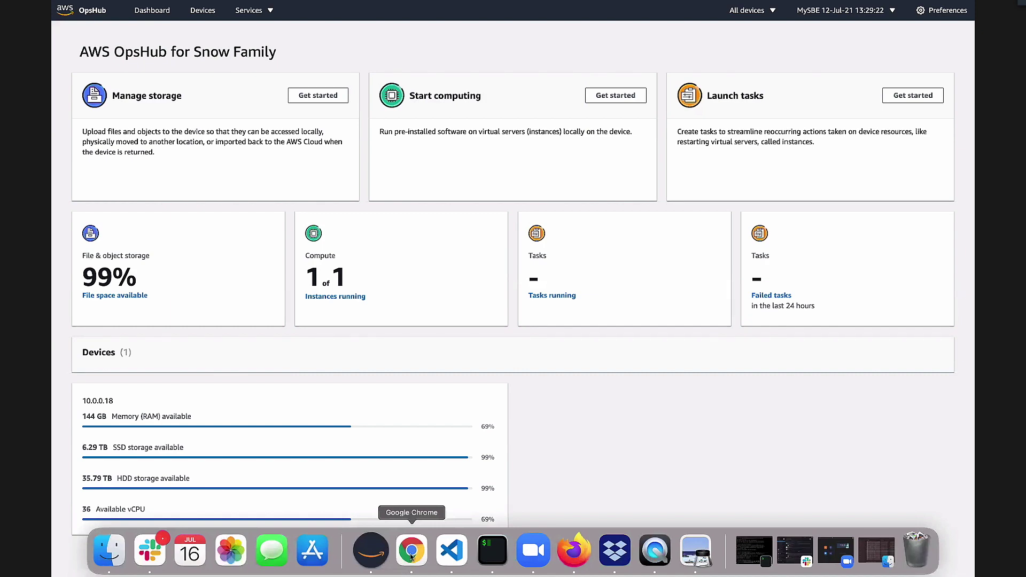
left_click(411, 556)
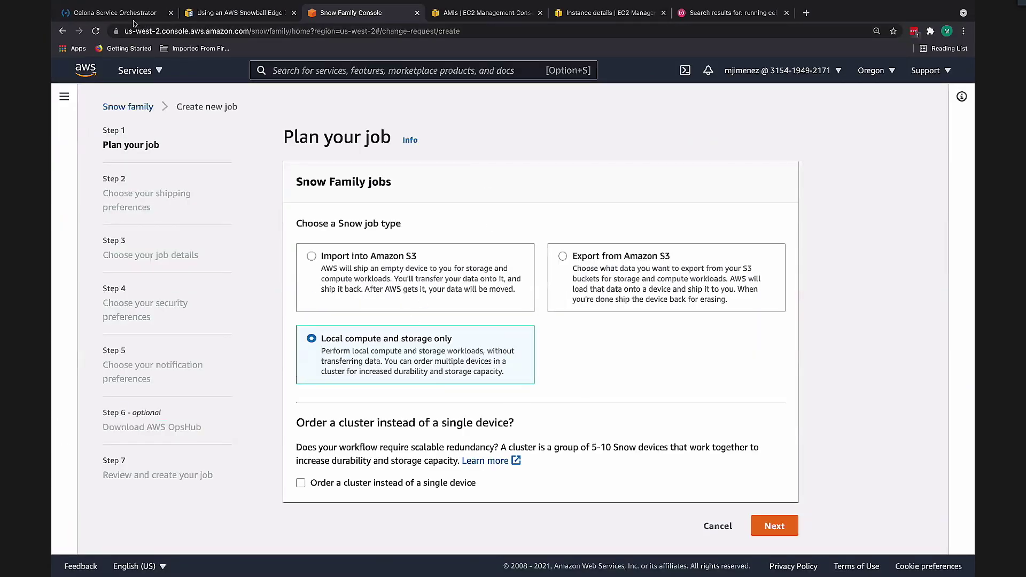
left_click(115, 12)
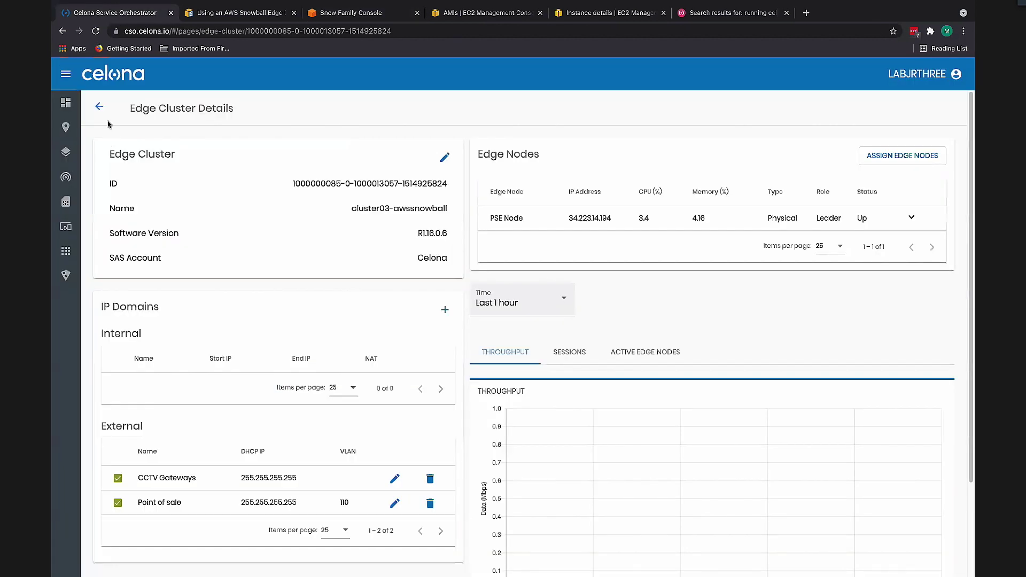
left_click(99, 106)
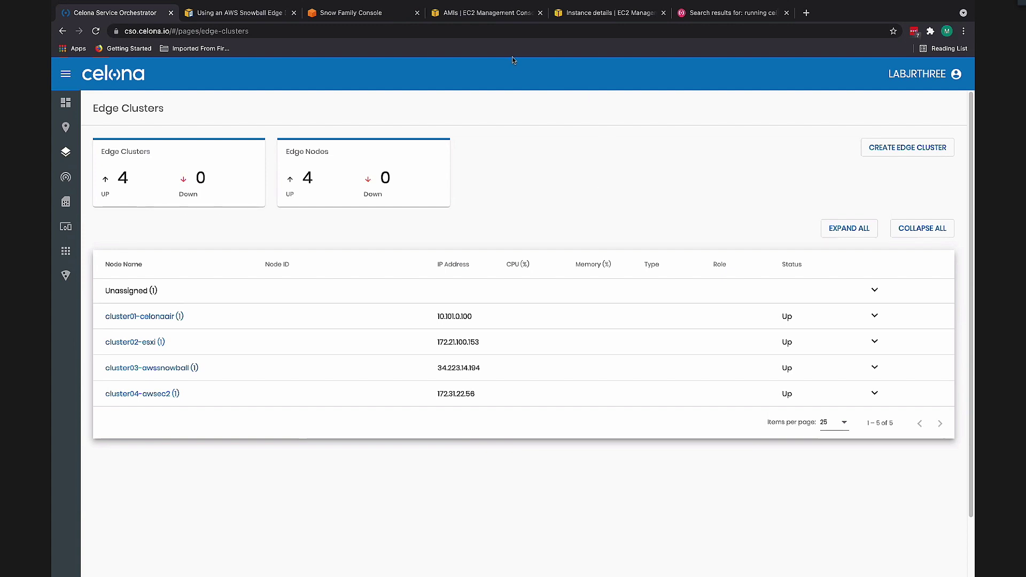
left_click(488, 16)
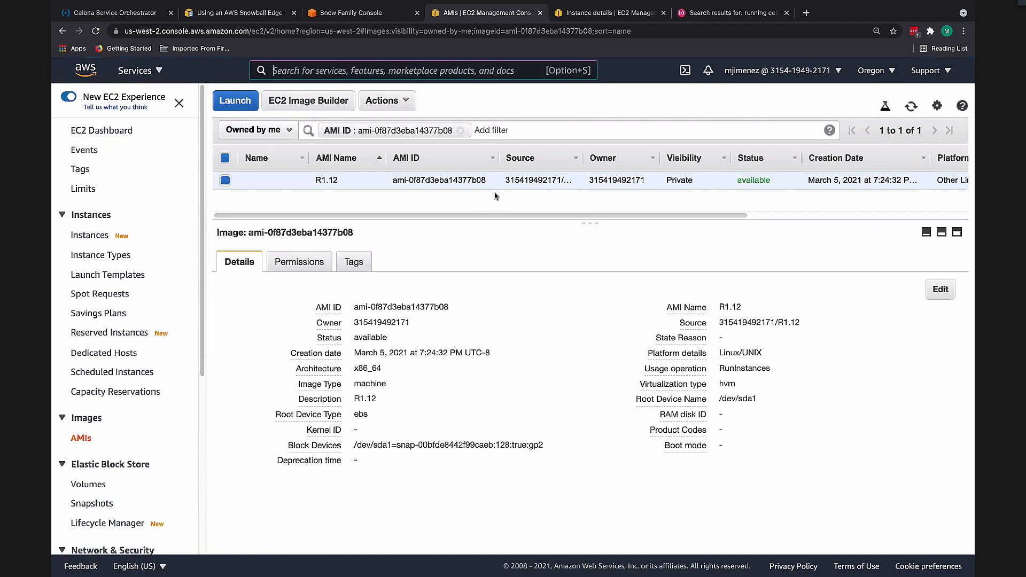
- Check the m4.xlarge instance's private address 172.31.22.56 against cluster04-awsec2 in Celona
left_click(596, 14)
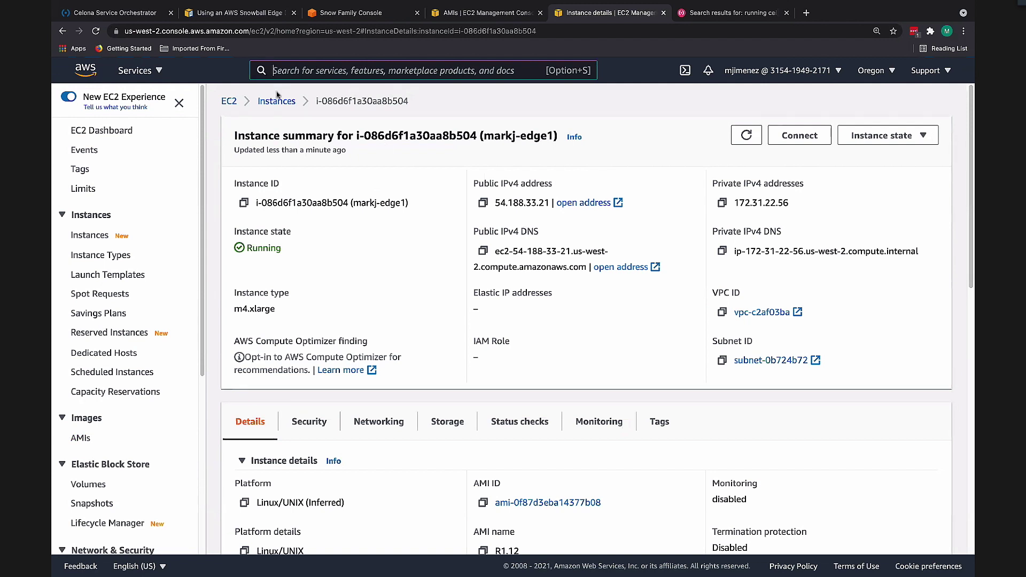
left_click(134, 12)
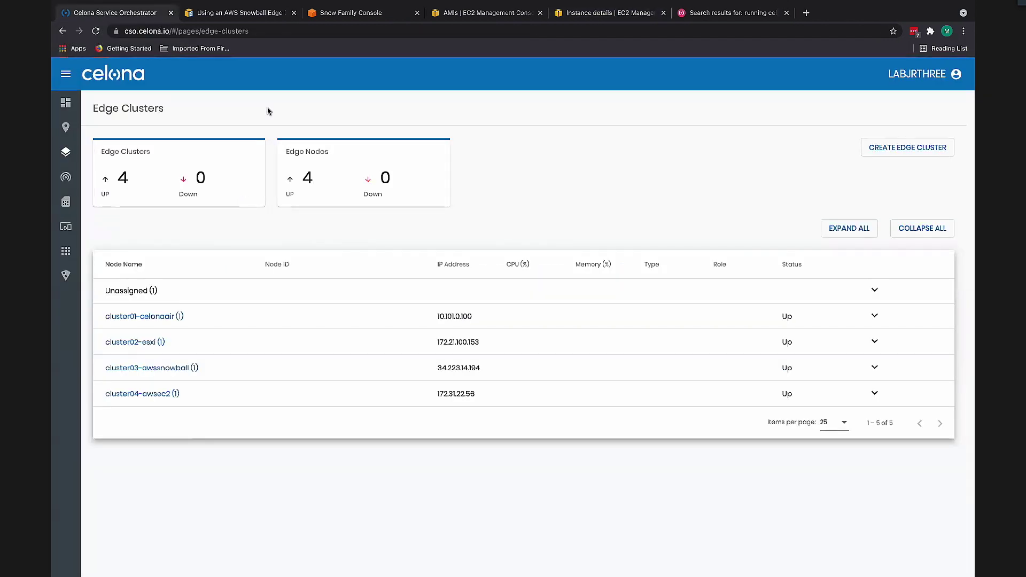